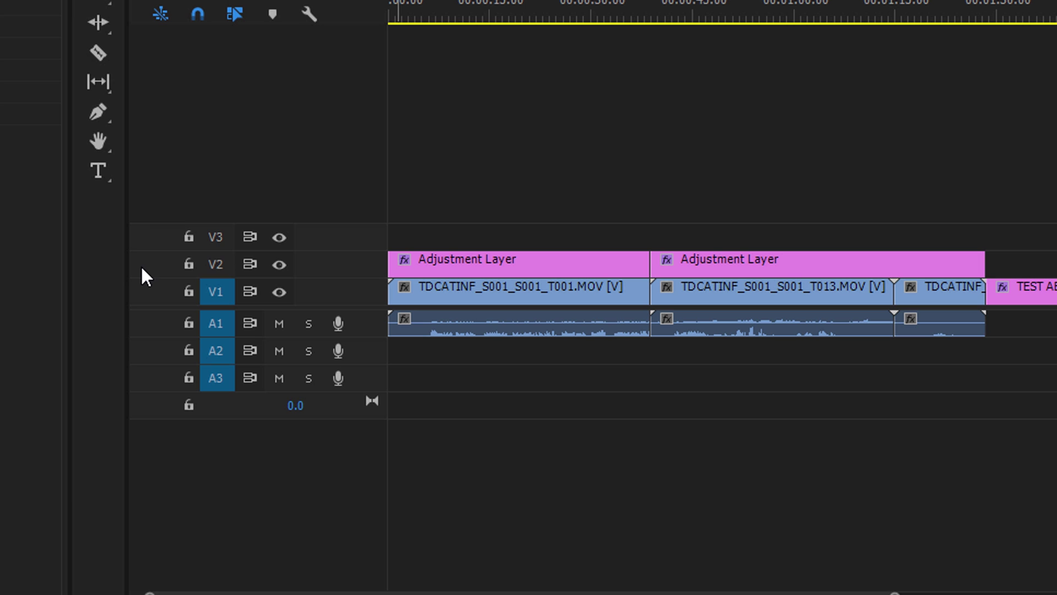
# Toggle the Video 2 track between expanded and normal height
pyautogui.doubleClick(157, 262)
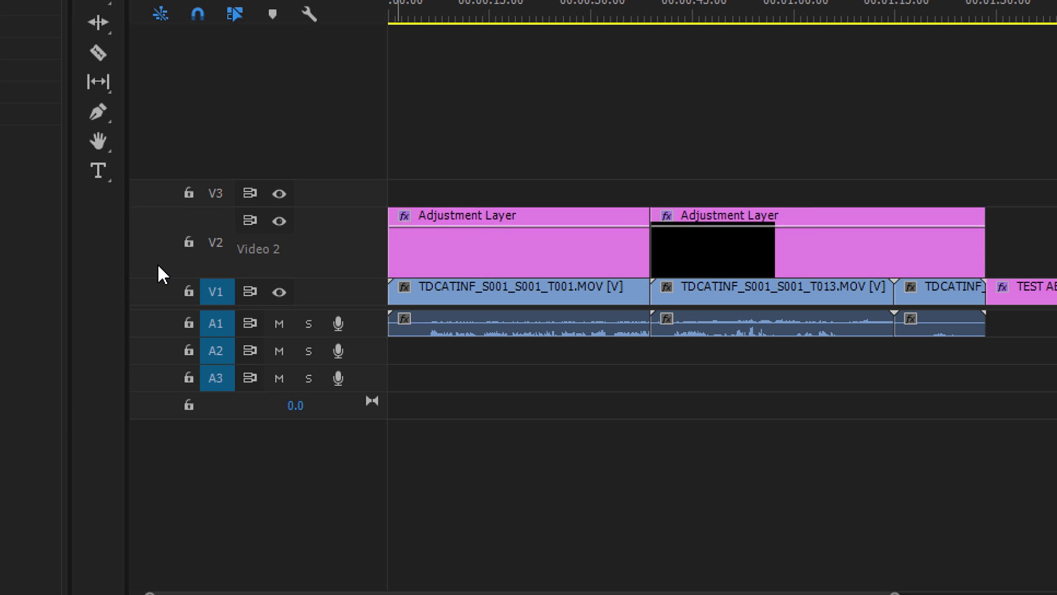
pyautogui.doubleClick(156, 221)
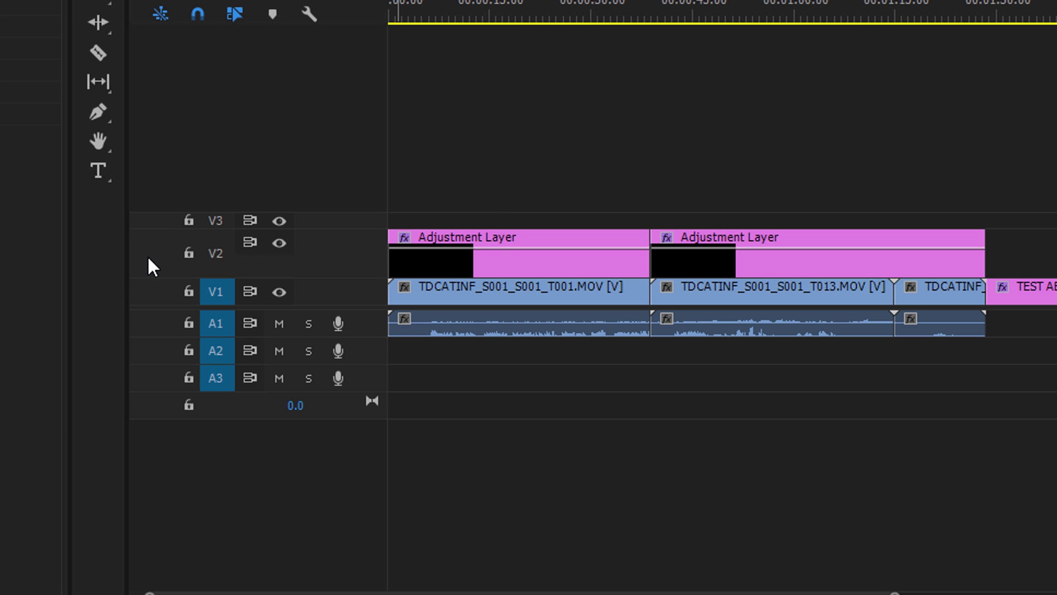
pyautogui.doubleClick(147, 255)
pyautogui.doubleClick(155, 237)
# Enlarge the V2, V1 and A1 tracks to show thumbnails, keyframe controls and waveforms
pyautogui.scroll(2, 157, 252)
pyautogui.scroll(-4, 157, 255)
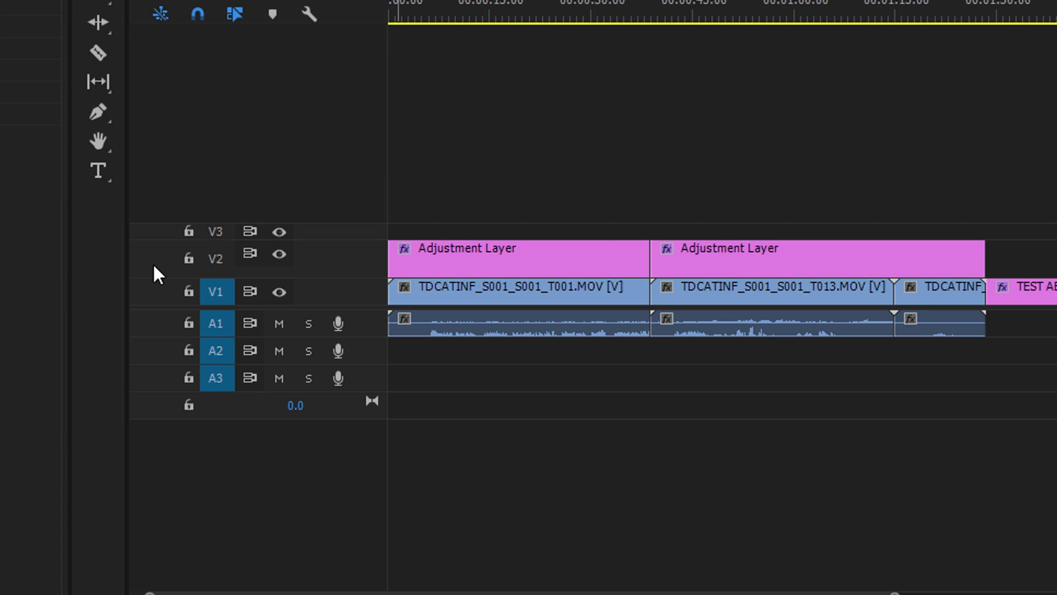
pyautogui.scroll(3, 153, 263)
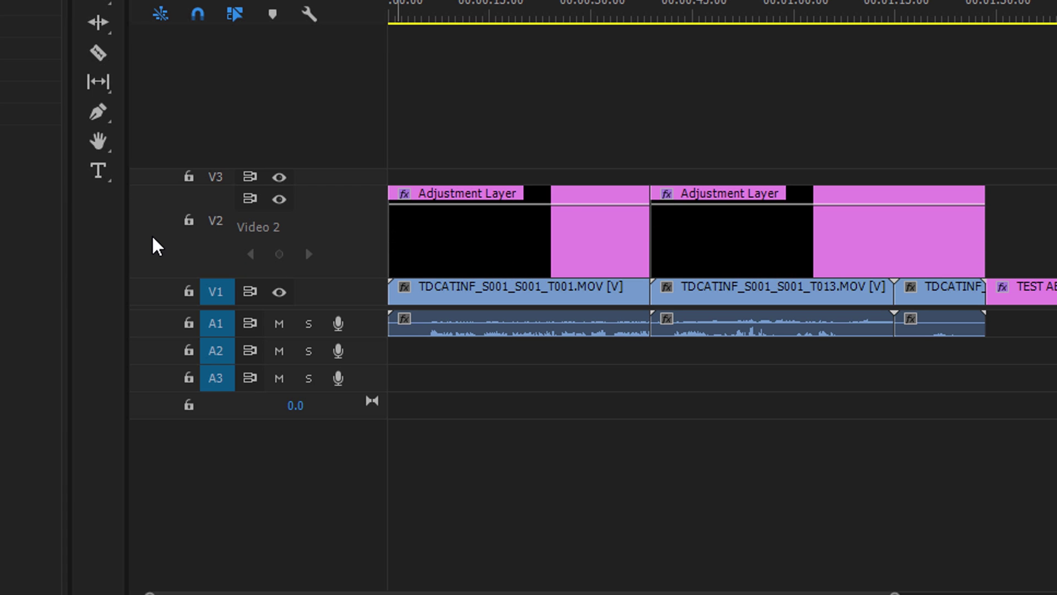
pyautogui.scroll(1, 154, 239)
pyautogui.scroll(-4, 154, 239)
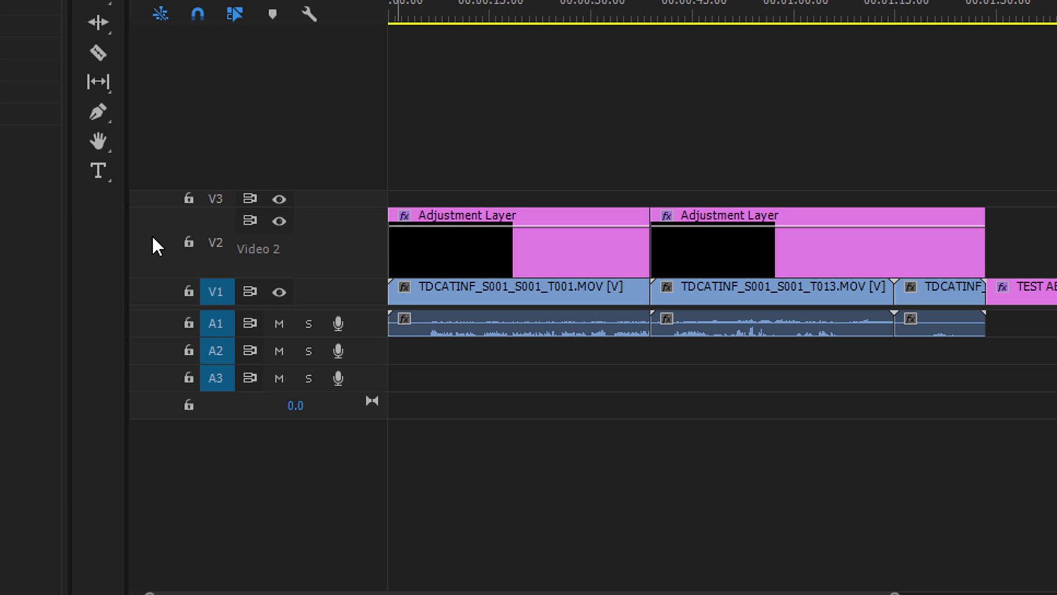
pyautogui.scroll(1, 153, 238)
pyautogui.scroll(2, 150, 293)
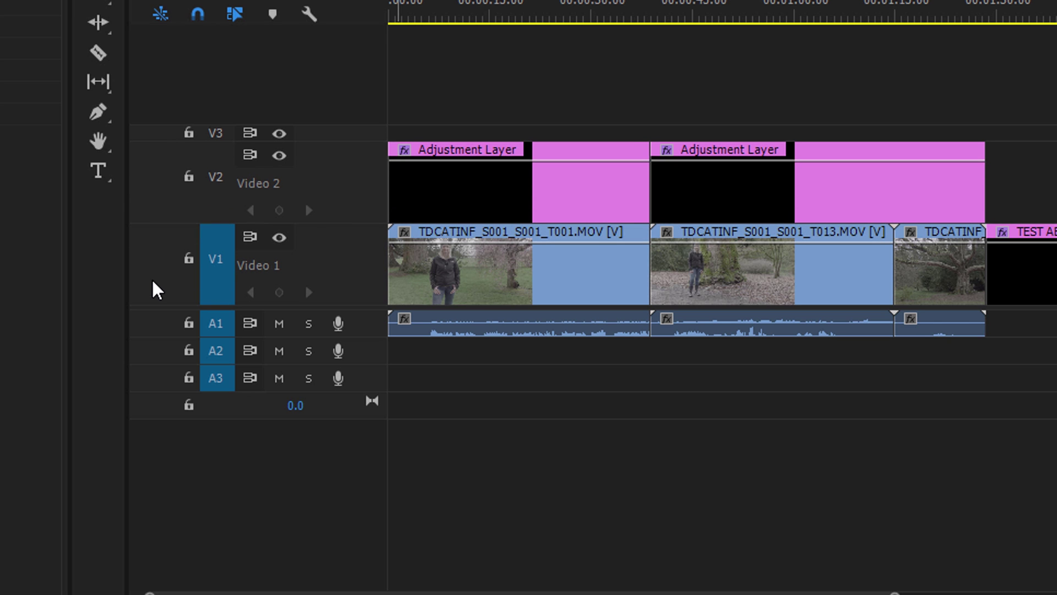
pyautogui.scroll(4, 154, 324)
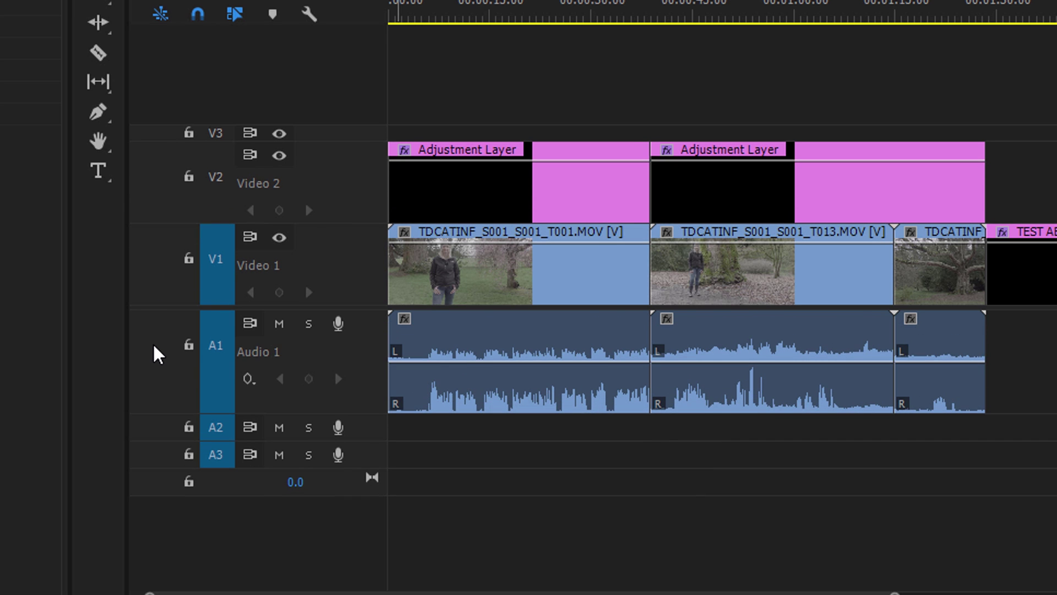
pyautogui.scroll(2, 155, 359)
pyautogui.scroll(-2, 154, 359)
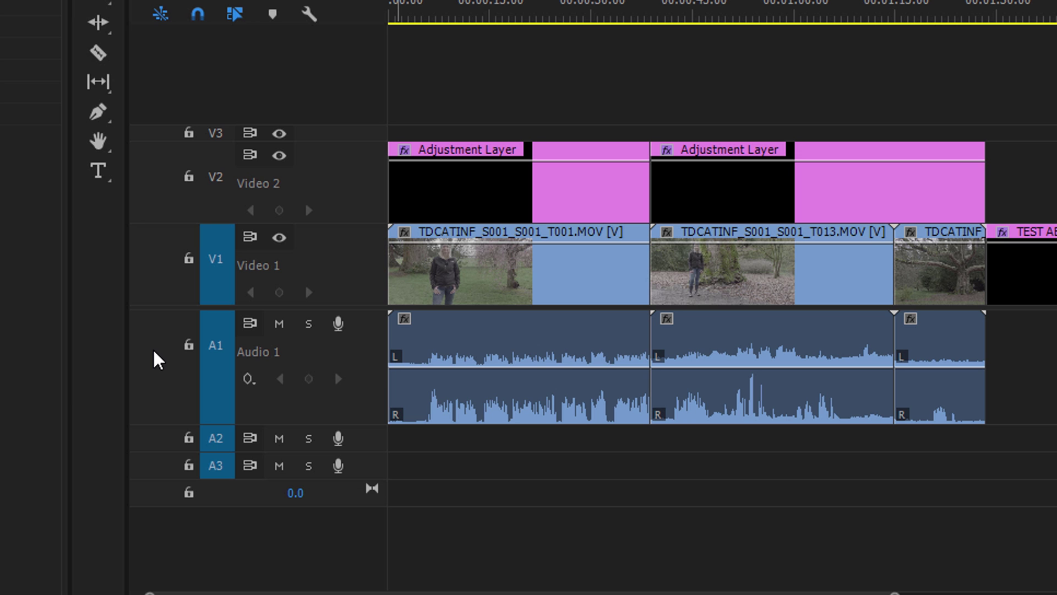
pyautogui.scroll(-2, 160, 342)
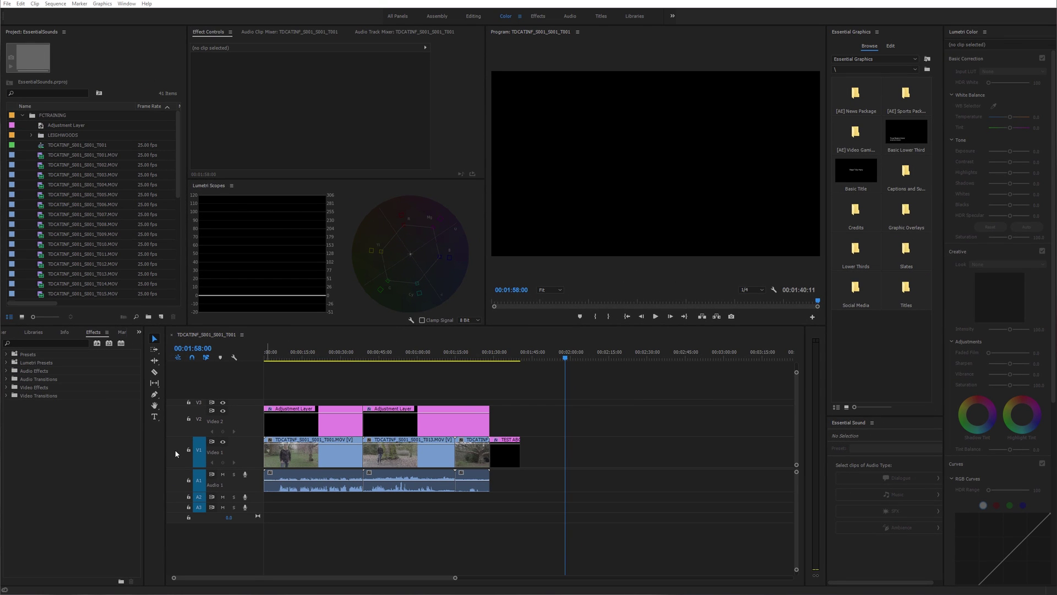
# Add two opacity keyframes at the first clip's start and pull the first to 0%
pyautogui.scroll(2, 176, 453)
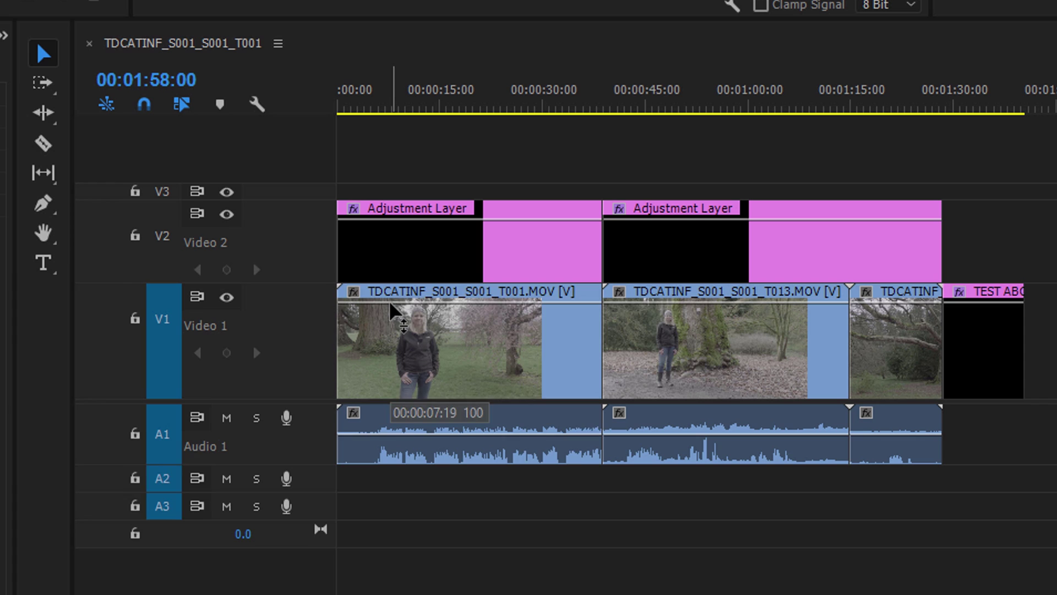
pyautogui.keyDown('ctrl'); pyautogui.click(390, 304); pyautogui.keyUp('ctrl')
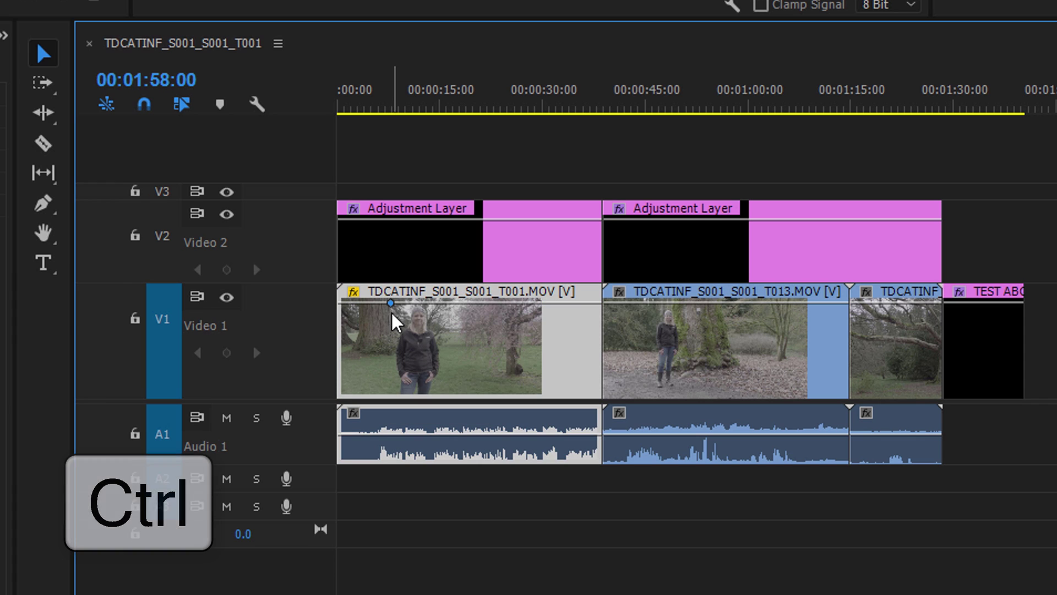
pyautogui.keyDown('ctrl'); pyautogui.click(362, 303); pyautogui.keyUp('ctrl')
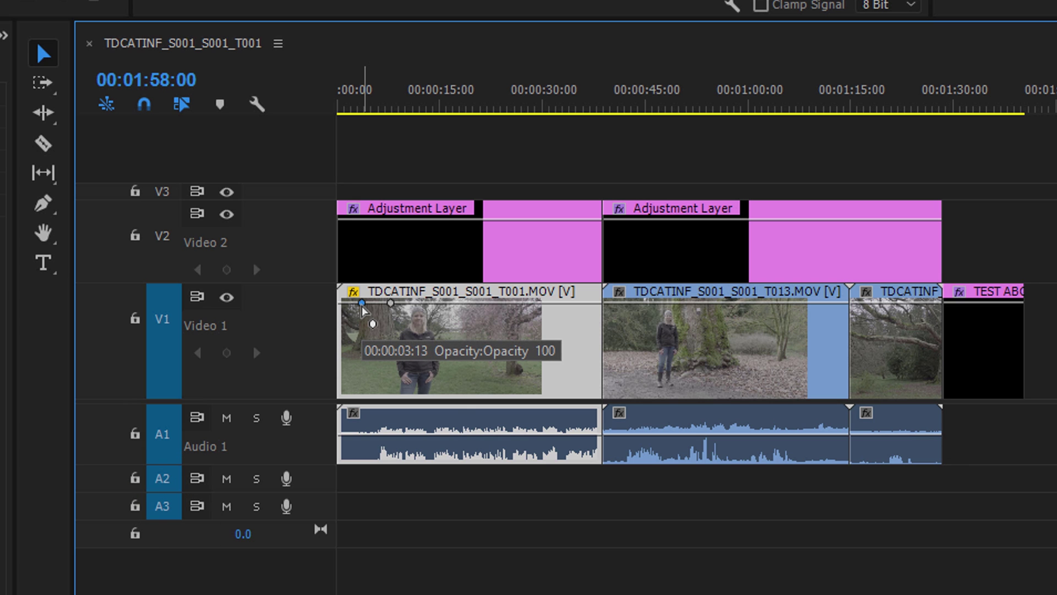
pyautogui.moveTo(363, 304); pyautogui.dragTo(345, 391)
# Scrub through the first clip's opening to preview the fade-in, around 37.5% opacity
pyautogui.moveTo(361, 105)
pyautogui.mouseDown()
pyautogui.moveTo(395, 105)
pyautogui.moveTo(380, 104)
pyautogui.mouseUp()
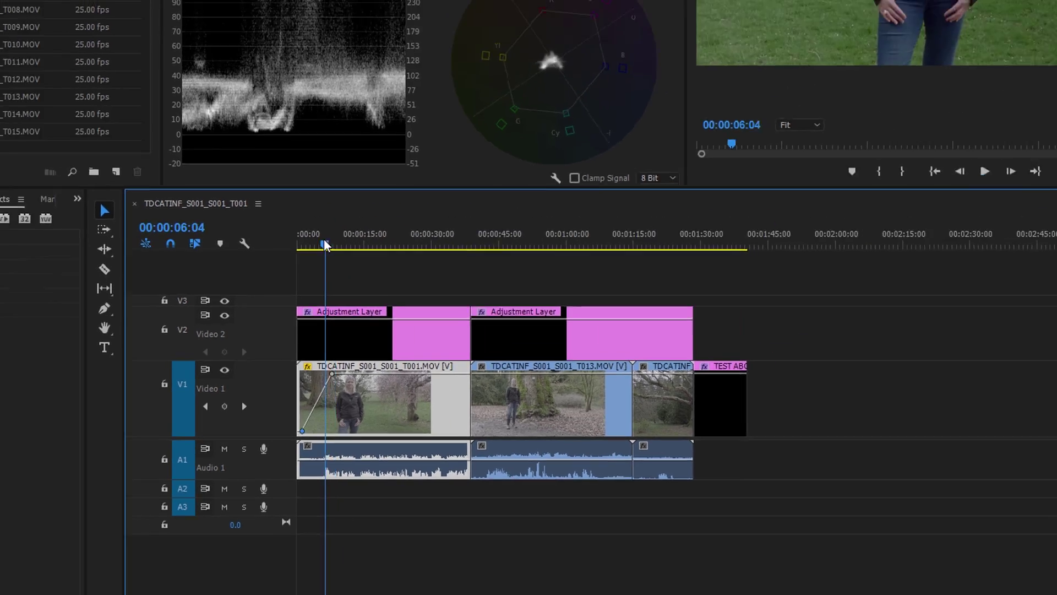
pyautogui.moveTo(325, 245)
pyautogui.mouseDown()
pyautogui.moveTo(310, 246)
pyautogui.moveTo(333, 249)
pyautogui.mouseUp()
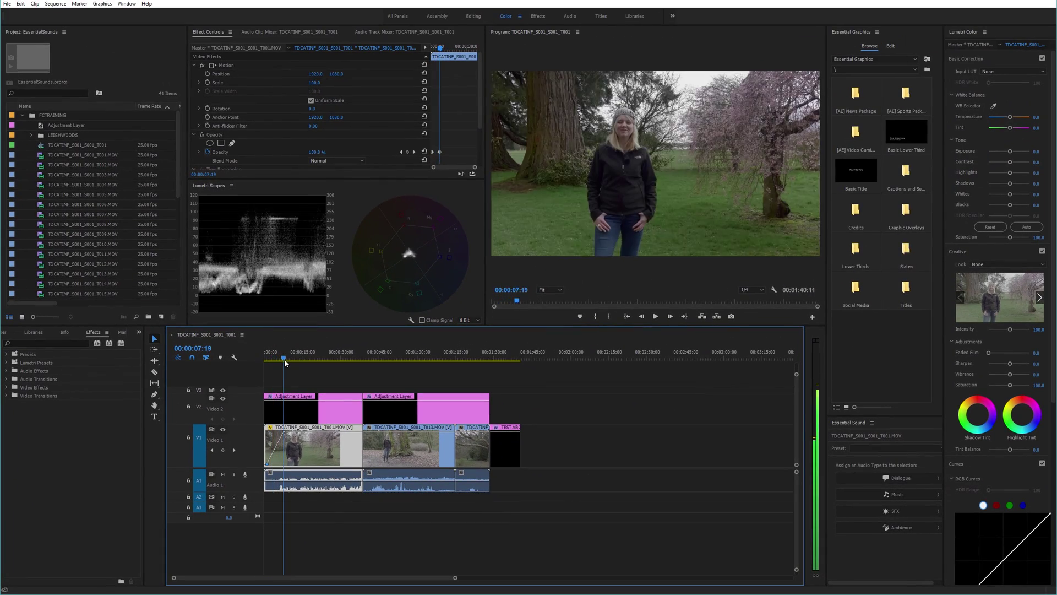
pyautogui.moveTo(285, 362); pyautogui.dragTo(273, 365)
# Play the fade-in backward and forward, stopping partway through it
pyautogui.press('j')
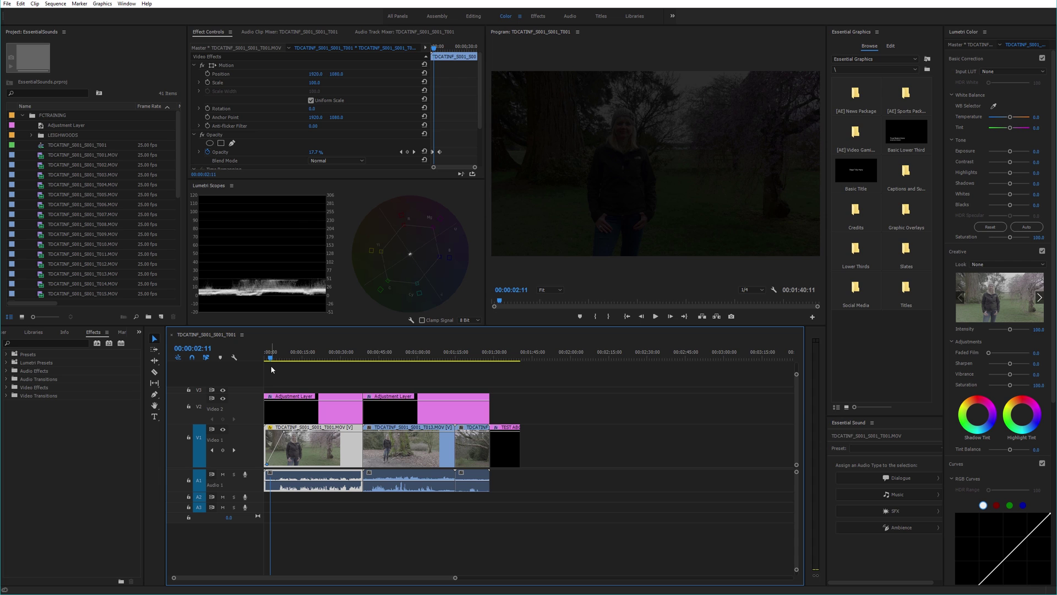
pyautogui.press('l')
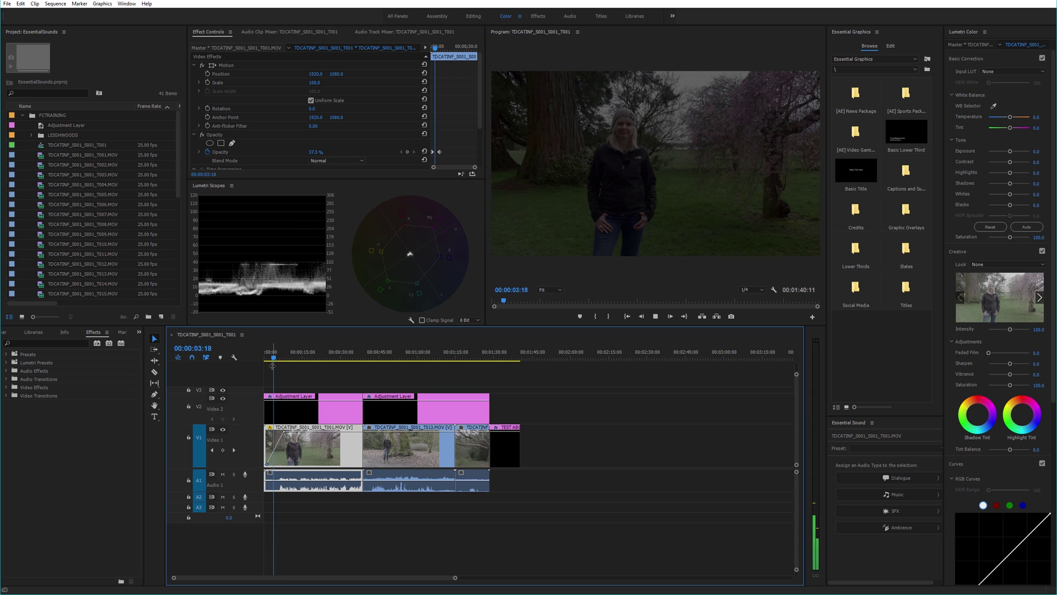
pyautogui.click(276, 364)
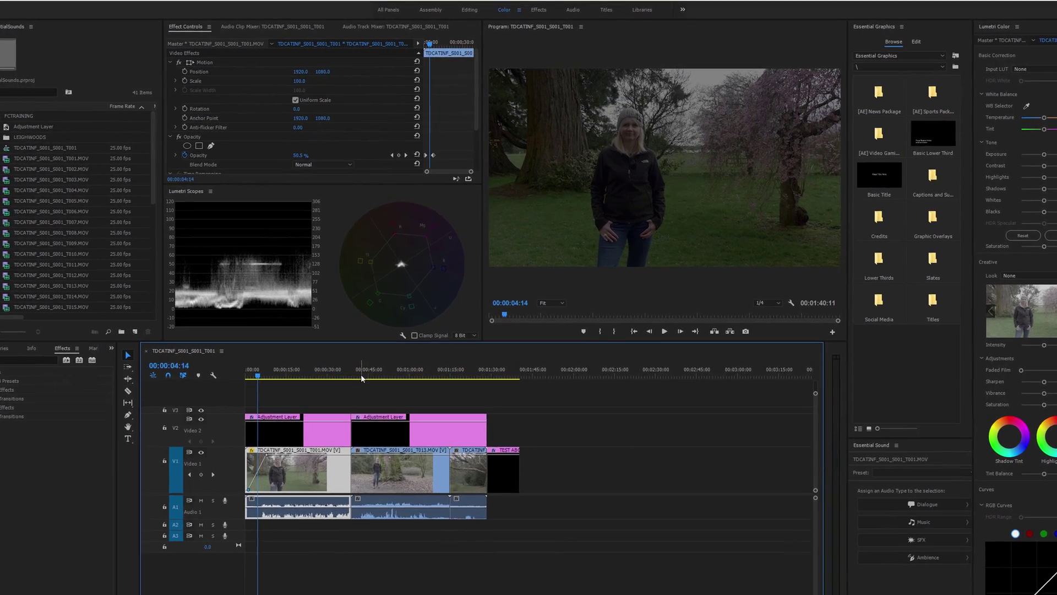
# Ripple-trim T013's start at about 44 seconds and its end so it ends at 00:01:03:21
pyautogui.click(341, 376)
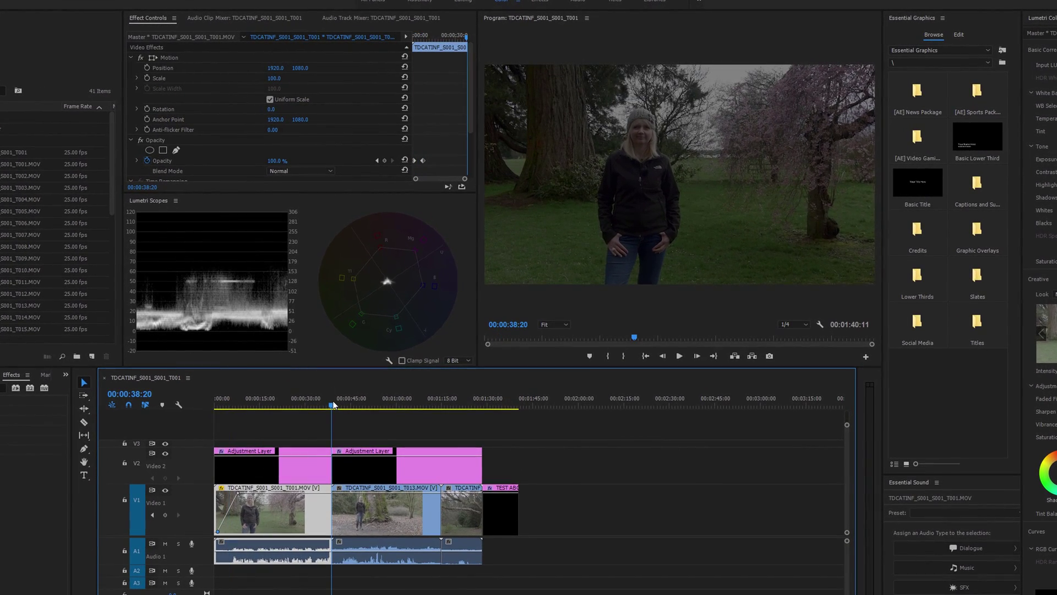
pyautogui.press('Left')
pyautogui.press('Left')
pyautogui.press('Left')
pyautogui.press('Left')
pyautogui.click(372, 491)
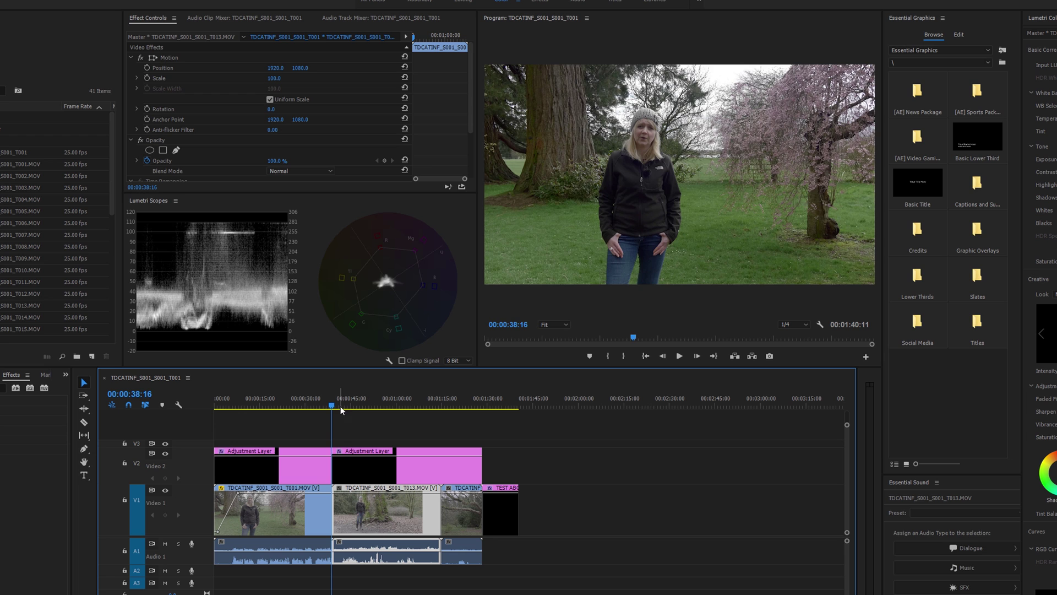
pyautogui.moveTo(336, 406); pyautogui.dragTo(354, 405)
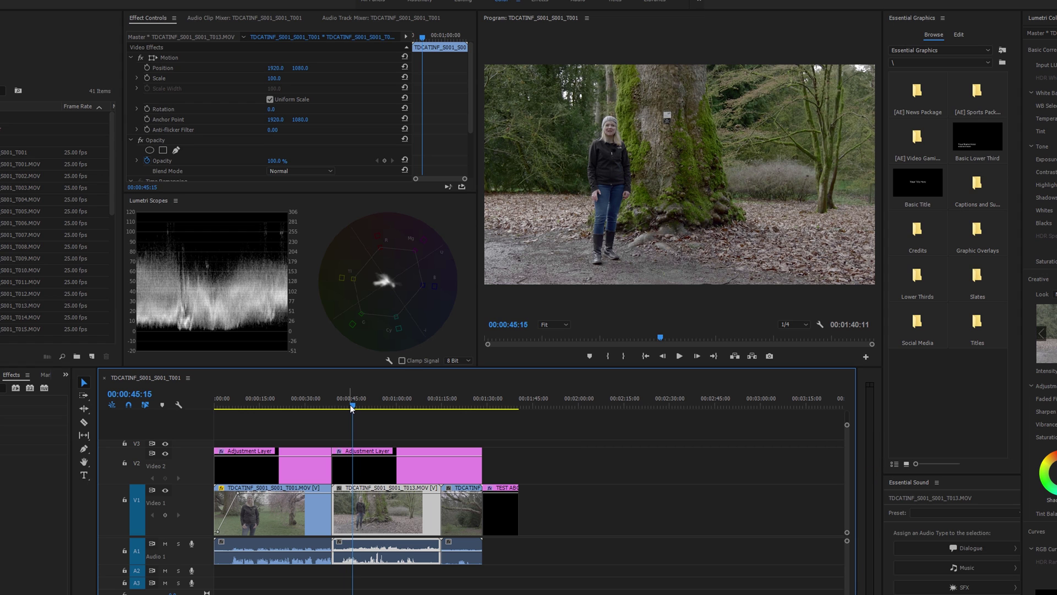
pyautogui.moveTo(351, 408); pyautogui.dragTo(346, 408)
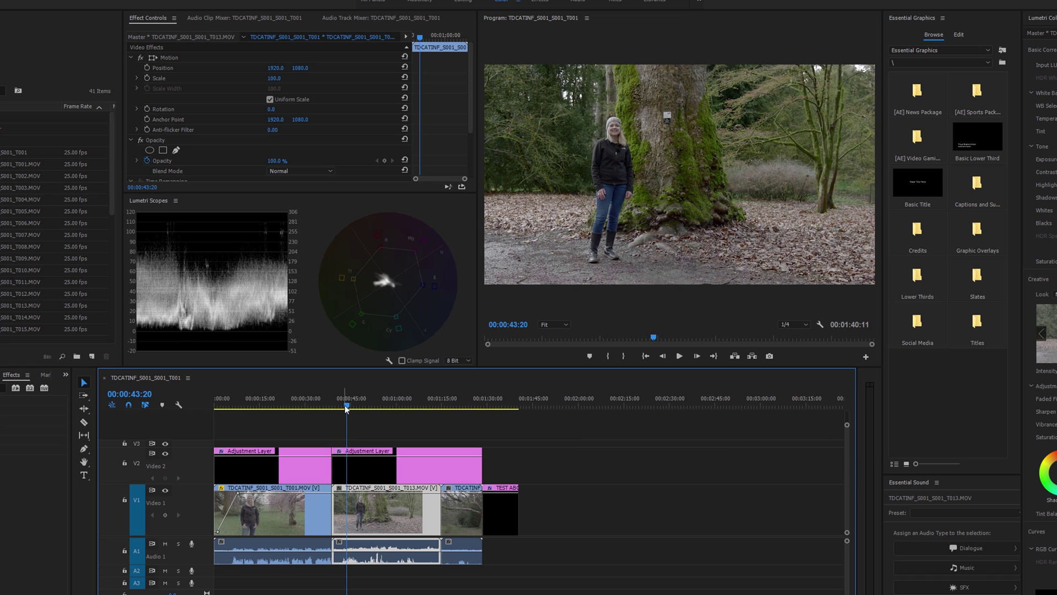
pyautogui.press('q')
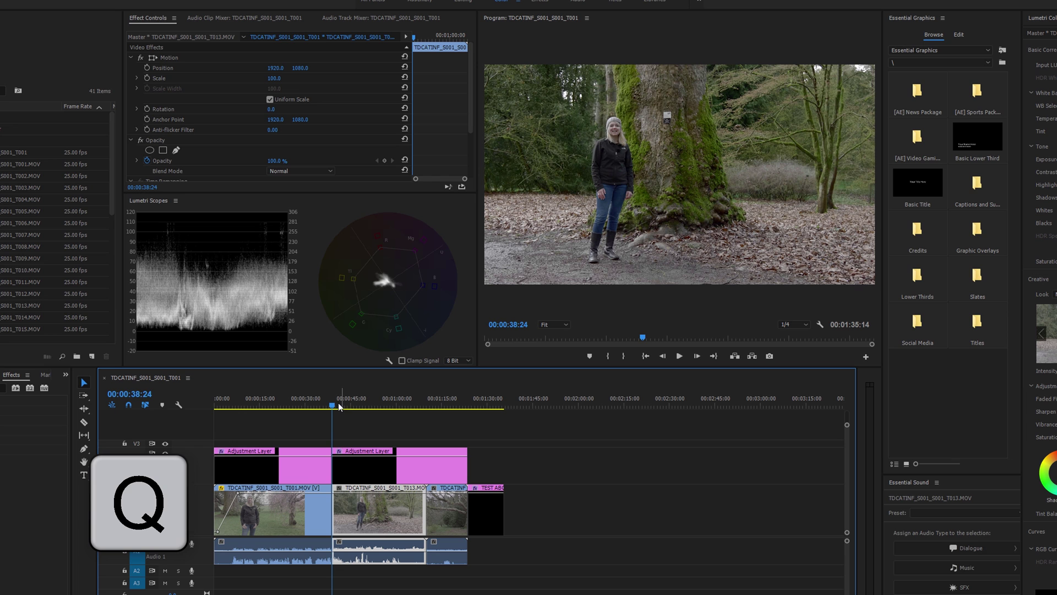
pyautogui.moveTo(340, 407); pyautogui.dragTo(408, 405)
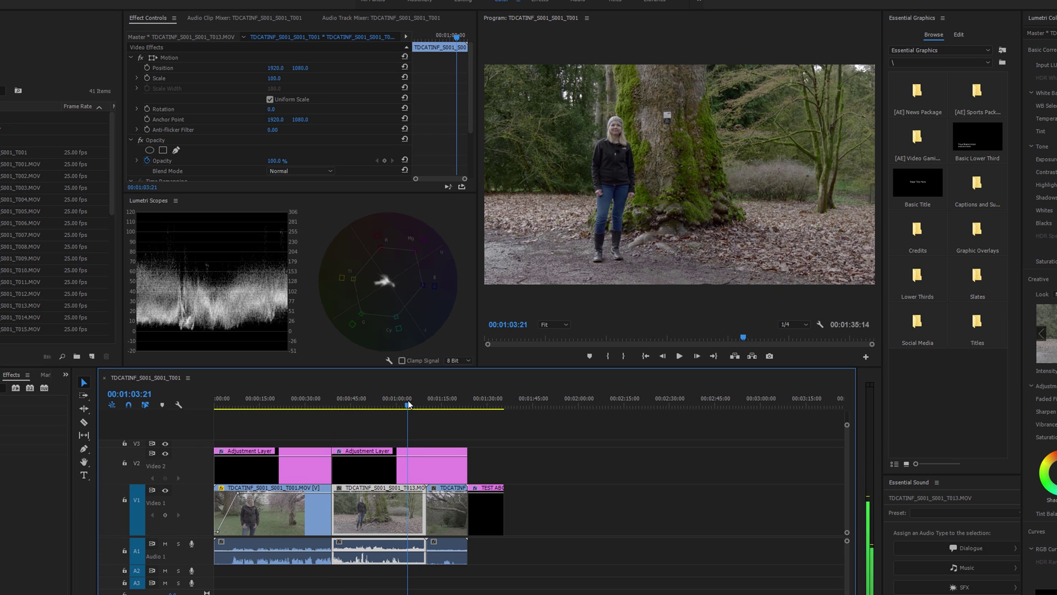
pyautogui.press('w')
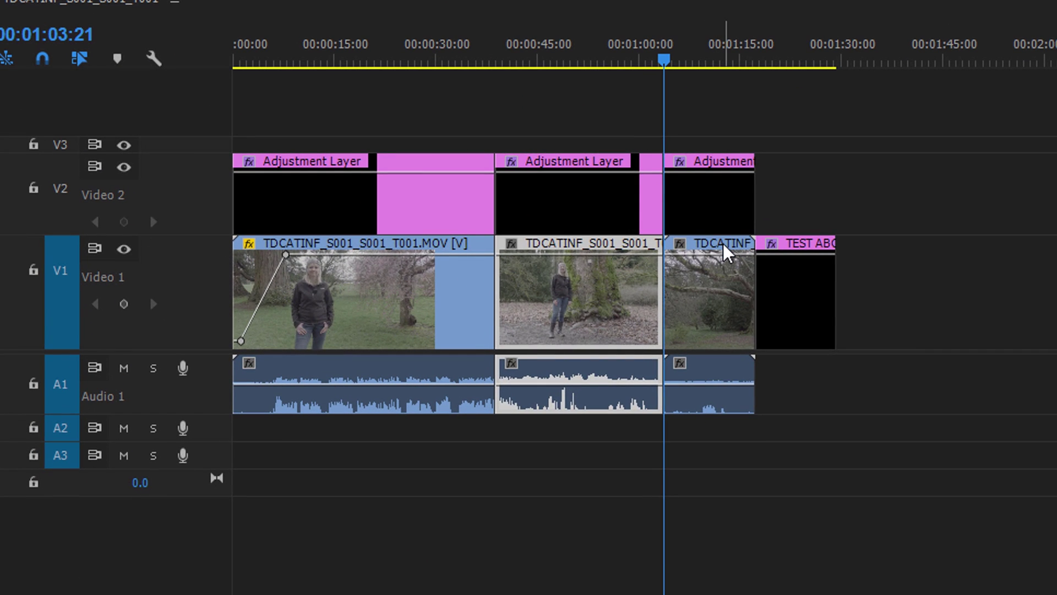
# Swap the tree clip T008 ahead of T013 with a Ctrl+Alt drag, undoing an accidental move
pyautogui.click(724, 248)
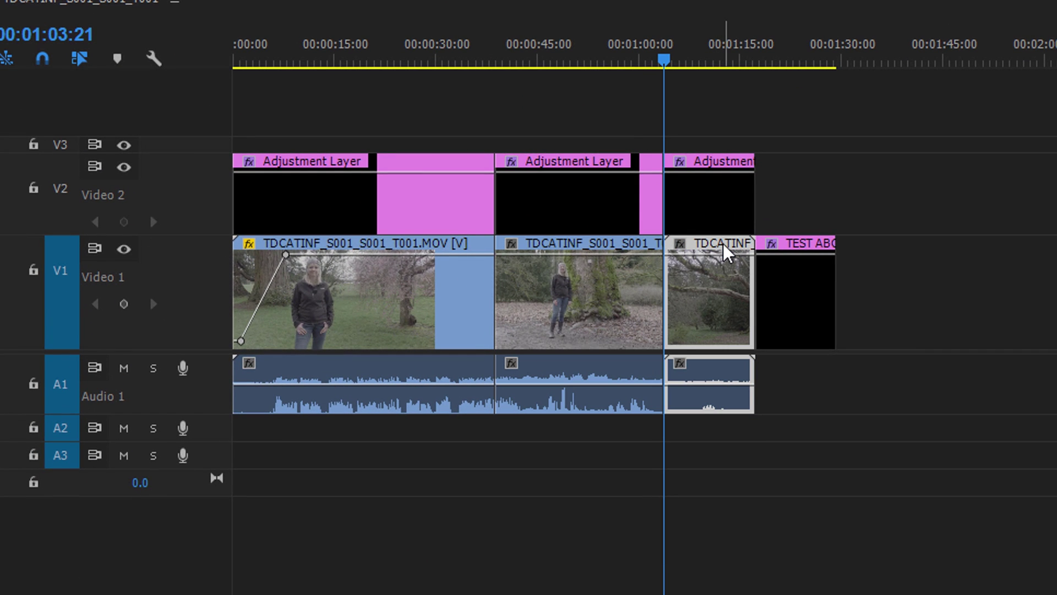
pyautogui.hotkey('ctrl', 'alt')
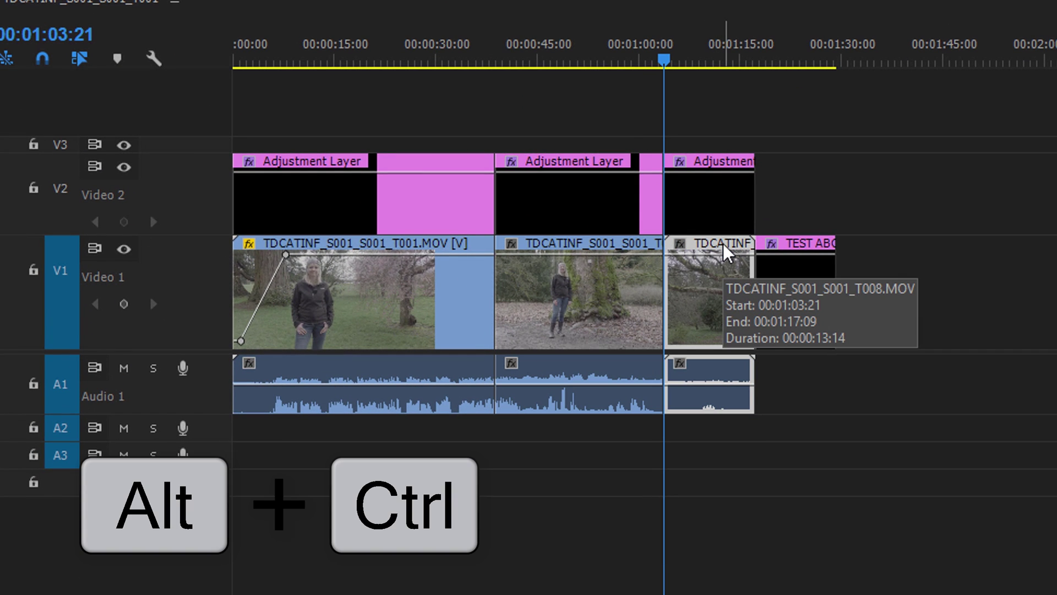
pyautogui.moveTo(727, 253); pyautogui.dragTo(564, 258)
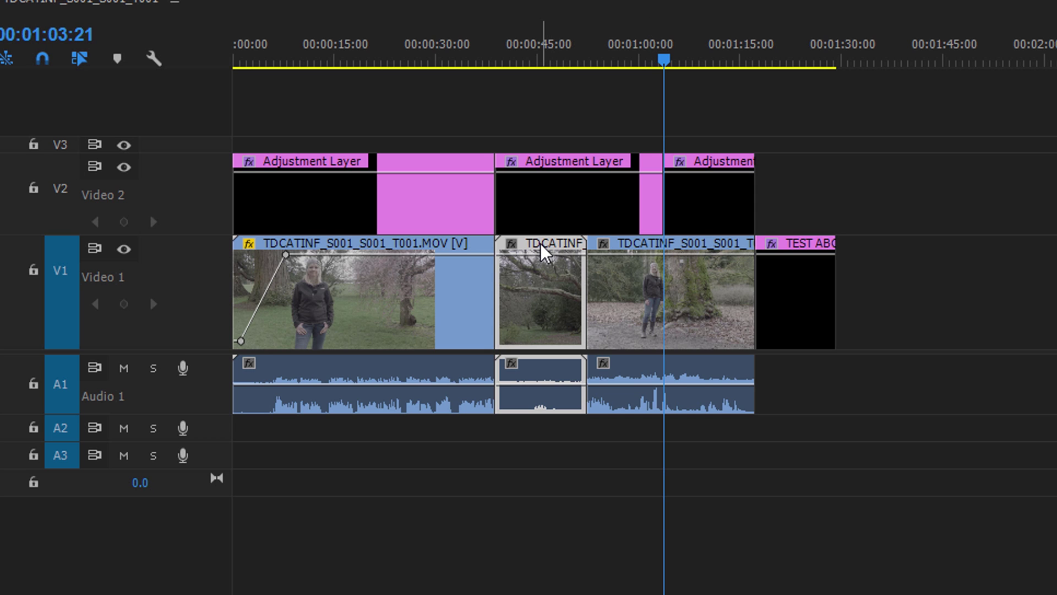
pyautogui.moveTo(548, 242); pyautogui.dragTo(703, 245)
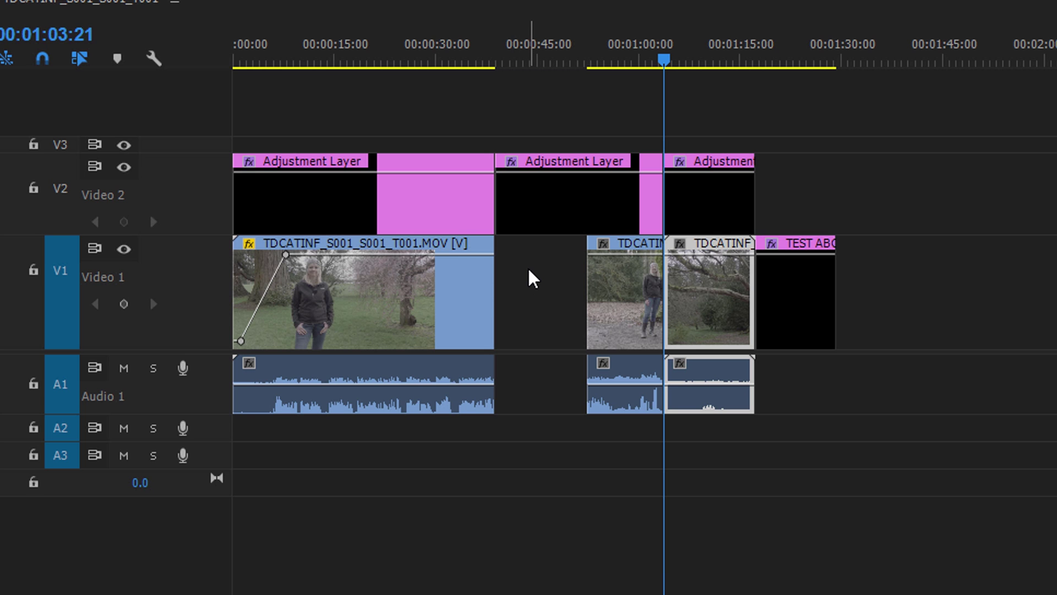
pyautogui.hotkey('ctrl', 'z')
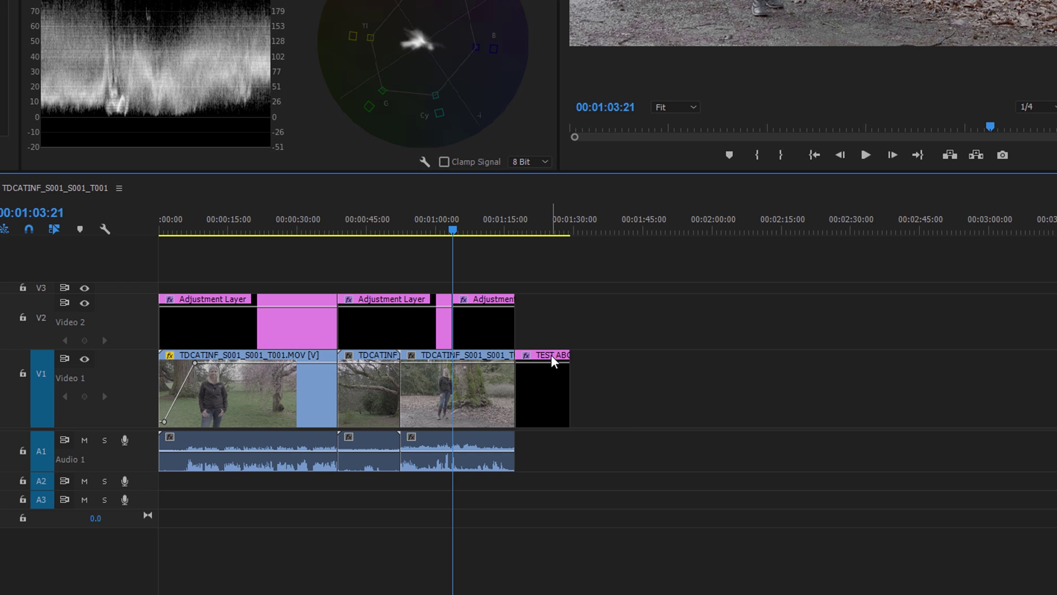
# Alt-drag copies of the TEST ABC graphic and the T013 clip further along V1
pyautogui.click(552, 360)
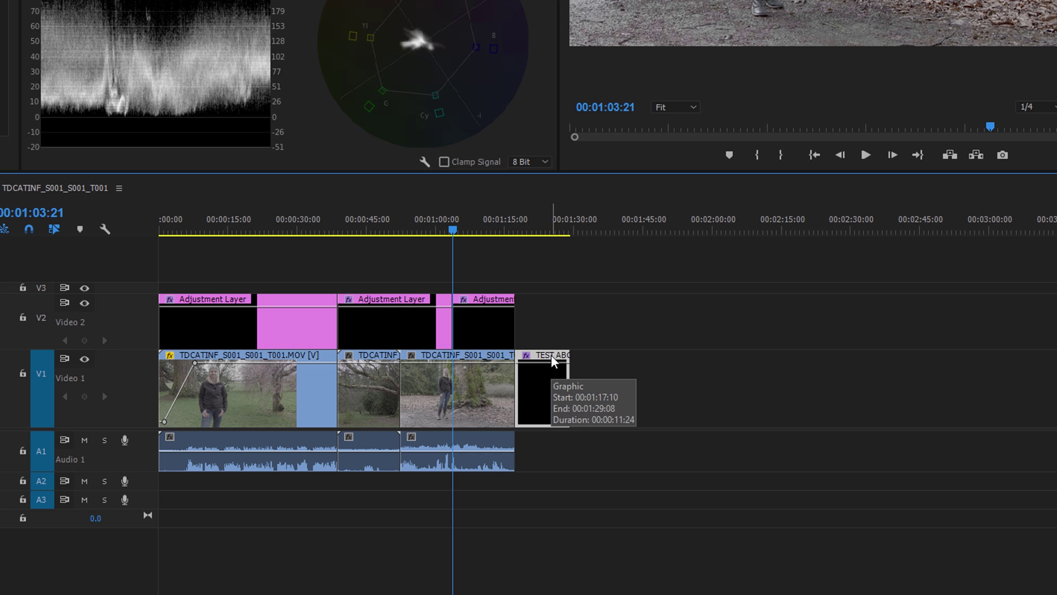
pyautogui.moveTo(552, 360); pyautogui.dragTo(638, 366)
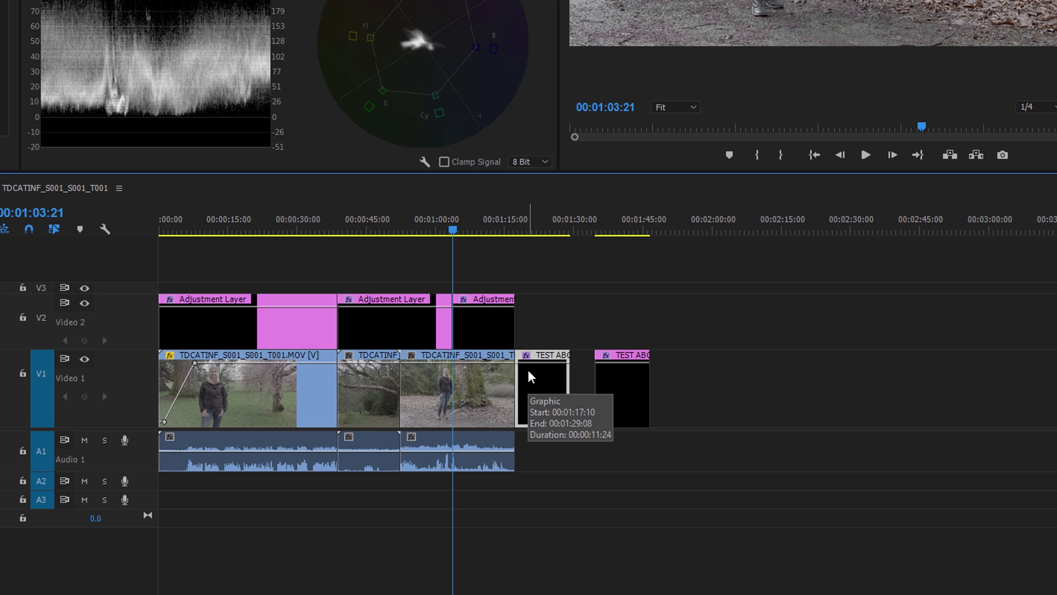
pyautogui.click(445, 361)
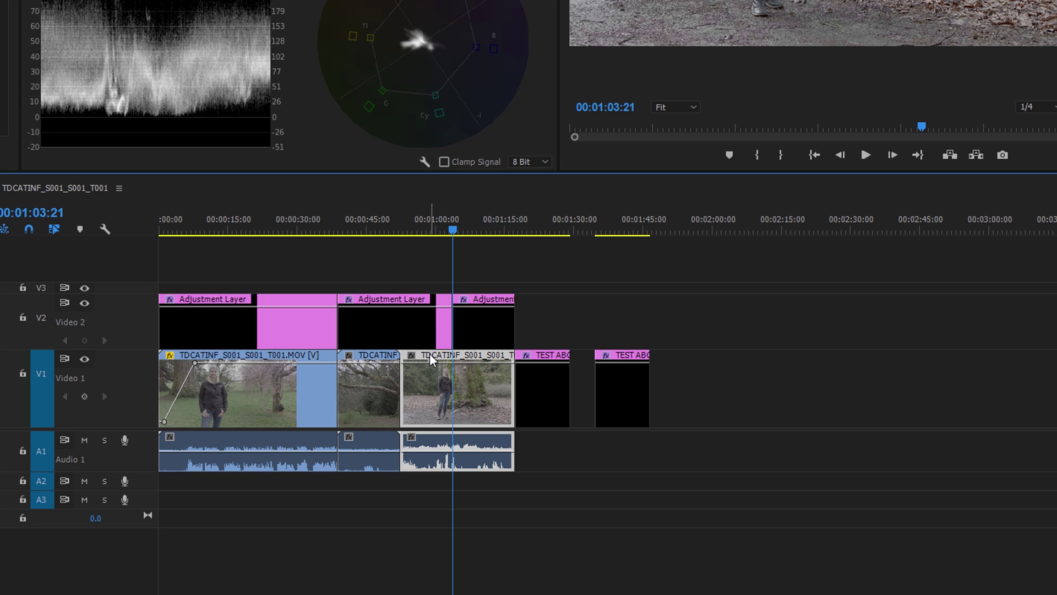
pyautogui.moveTo(430, 358); pyautogui.dragTo(743, 359)
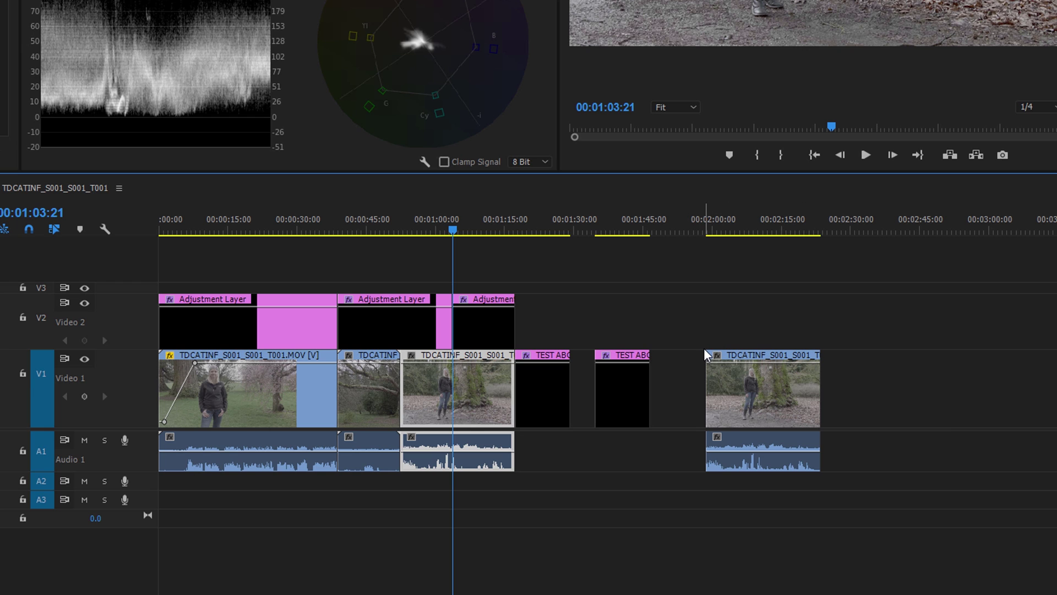
# Alt-trim the T013 copy's video at both ends and start its audio later
pyautogui.press('z')
pyautogui.moveTo(671, 329); pyautogui.dragTo(823, 462)
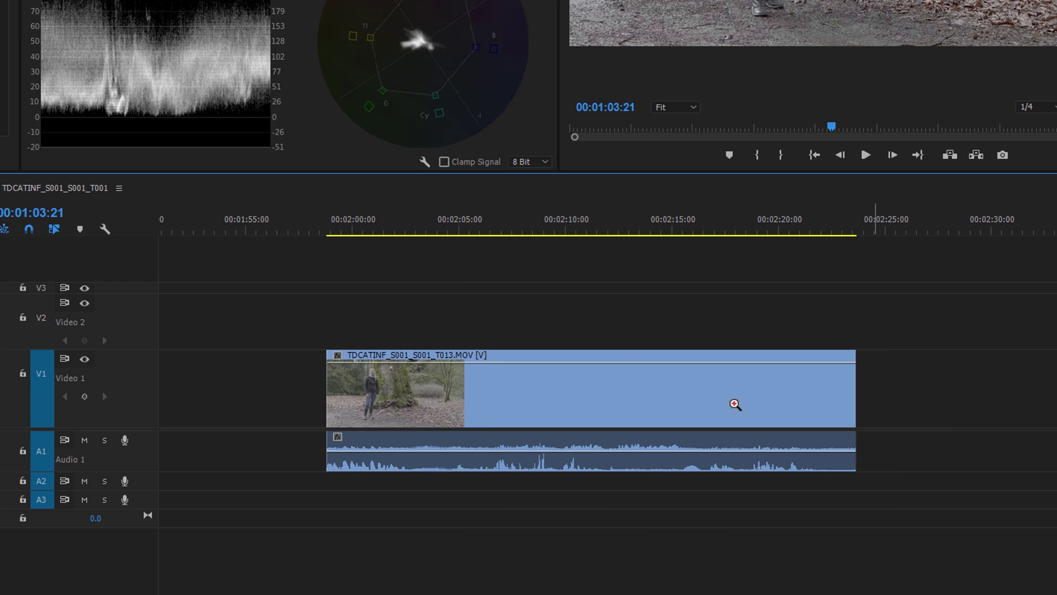
pyautogui.press('-')
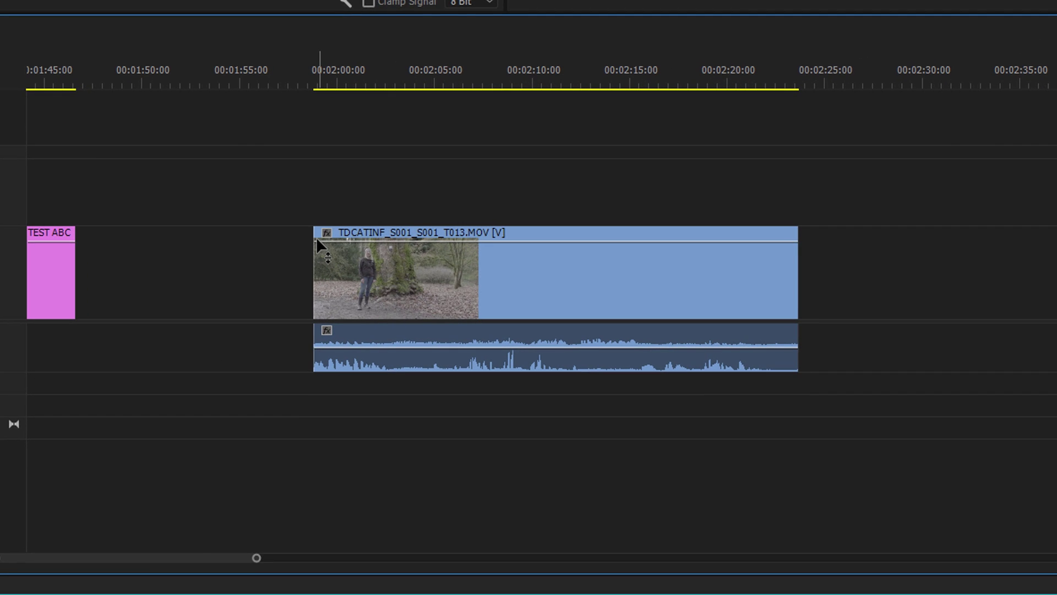
pyautogui.press('alt')
pyautogui.moveTo(317, 237); pyautogui.dragTo(406, 237)
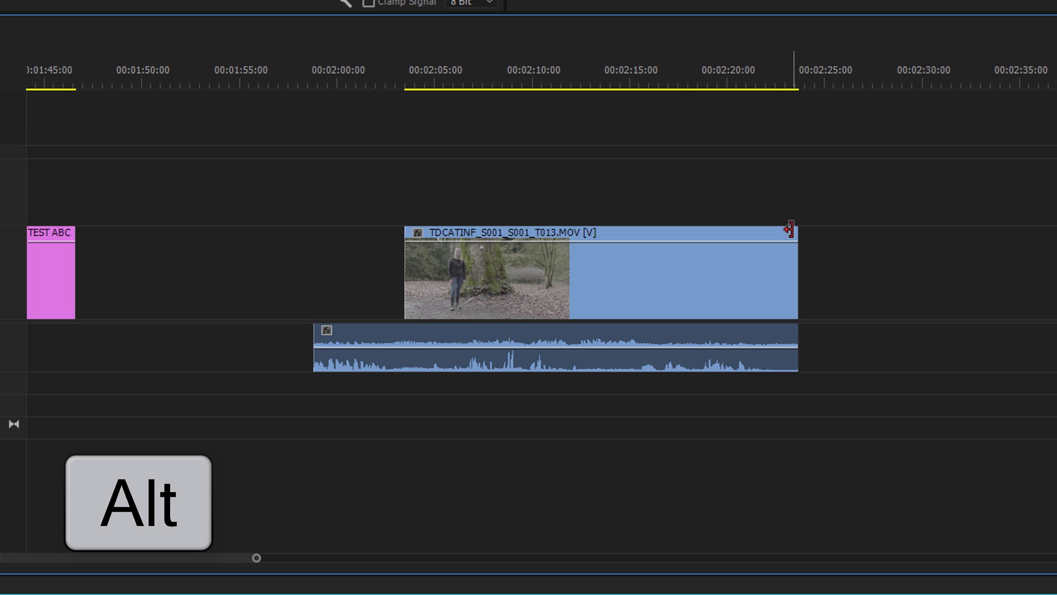
pyautogui.moveTo(789, 229); pyautogui.dragTo(670, 241)
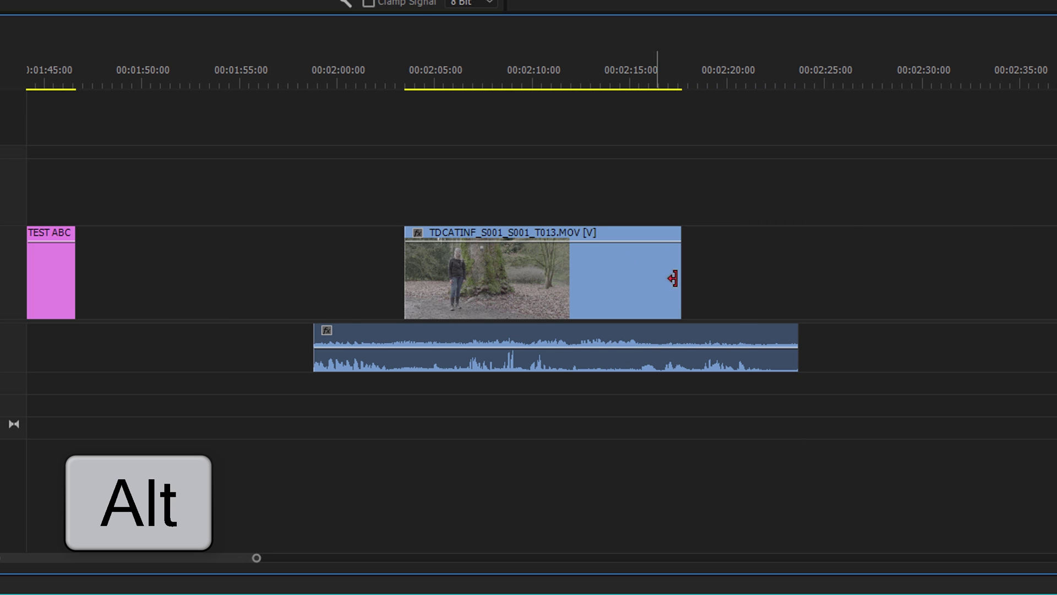
pyautogui.moveTo(322, 335); pyautogui.dragTo(484, 340)
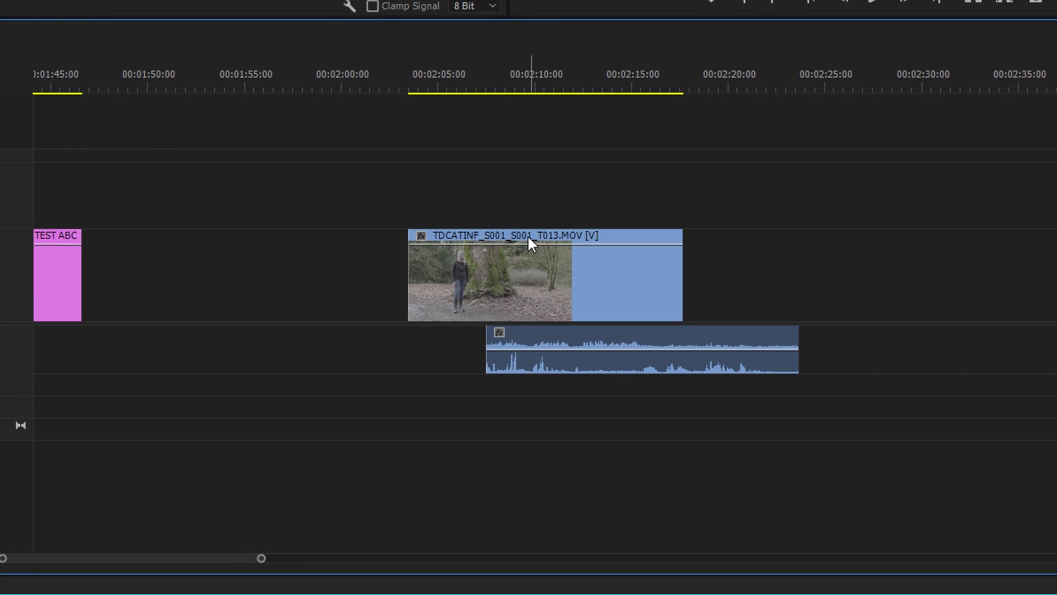
pyautogui.press('-')
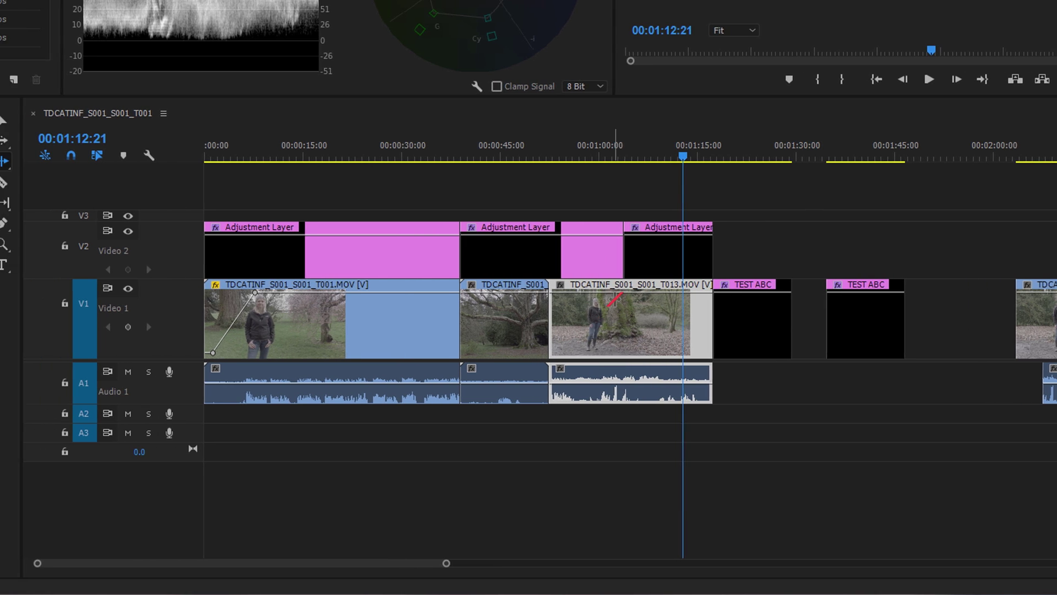
# Shorten the T013 clip's end to 00:01:10:10 so the following clips close the gap
pyautogui.click(746, 312)
pyautogui.press('v')
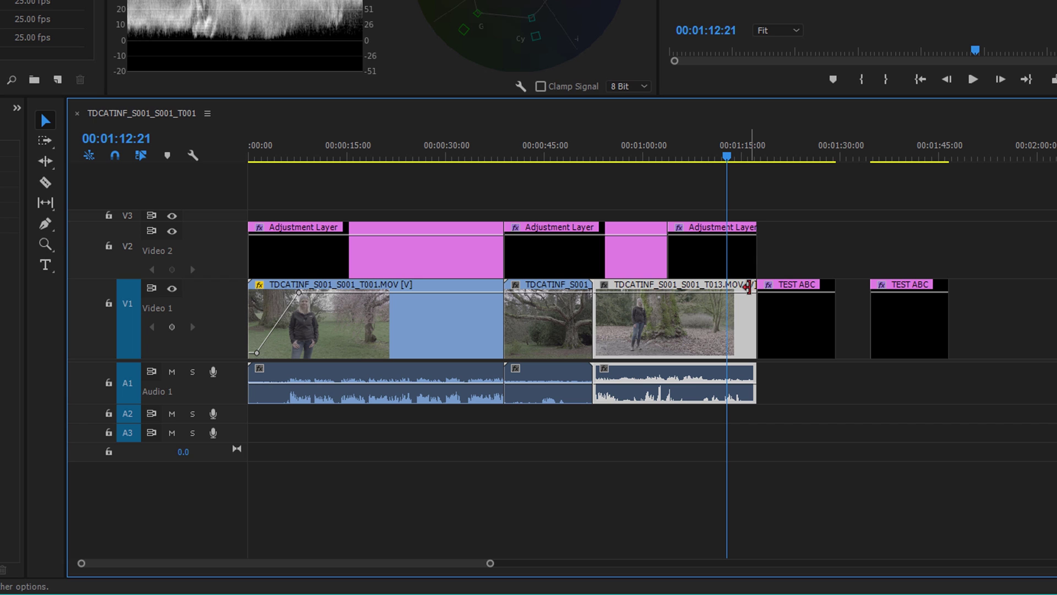
pyautogui.moveTo(748, 287); pyautogui.dragTo(710, 287)
pyautogui.press('b')
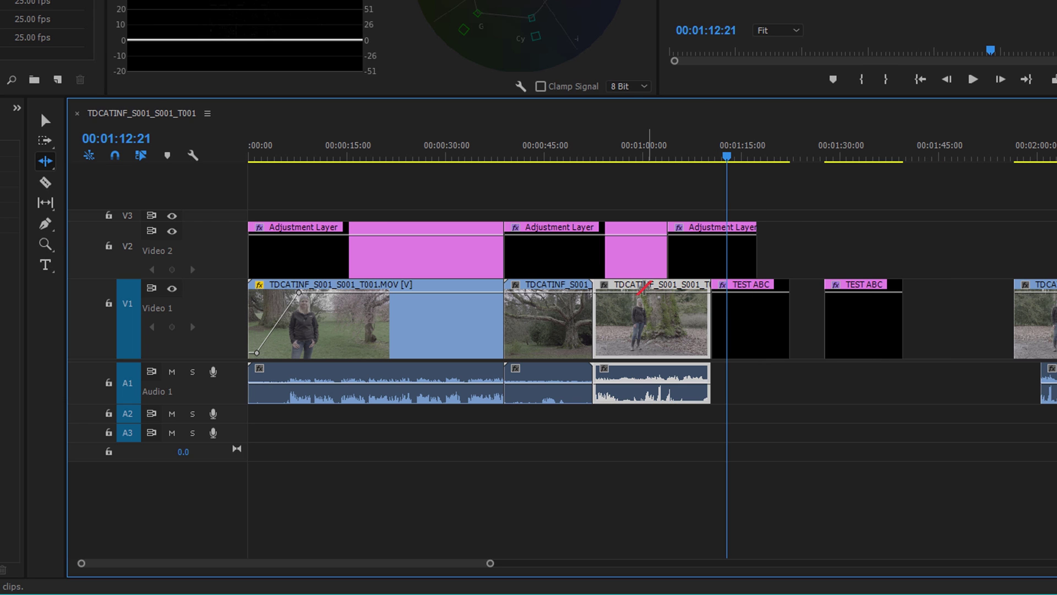